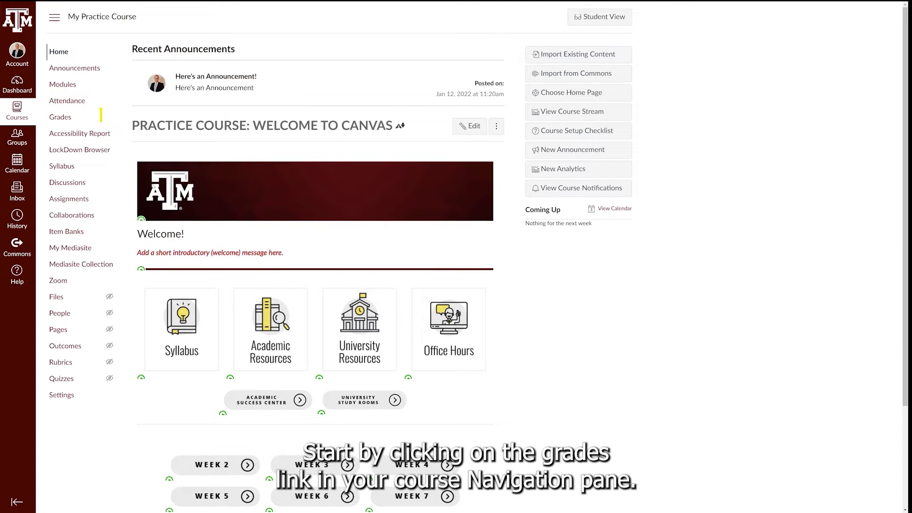
Step: In the gradebook's Advanced settings, allow final grade override so an Override column appears
click(60, 117)
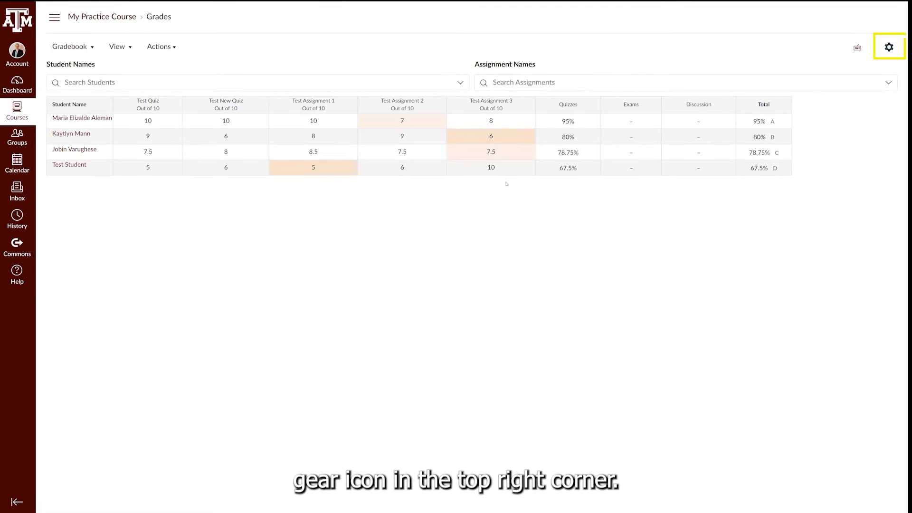
click(888, 48)
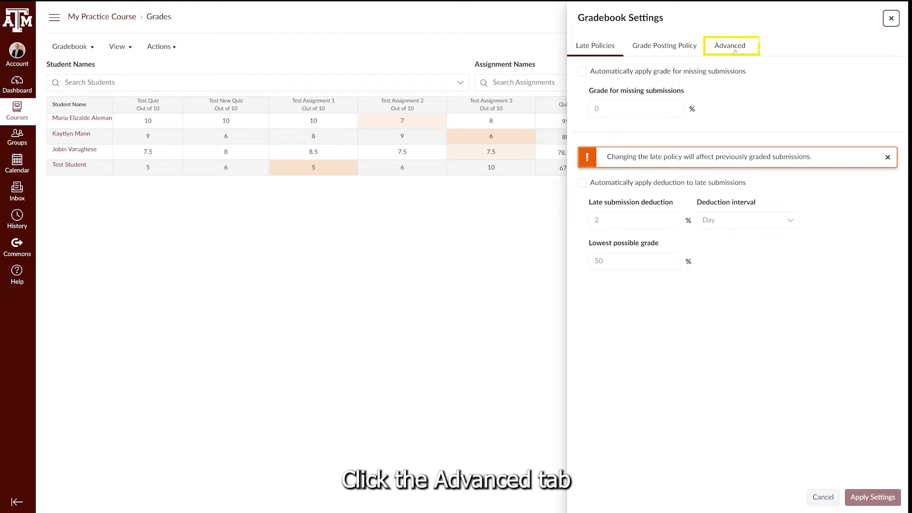
click(735, 49)
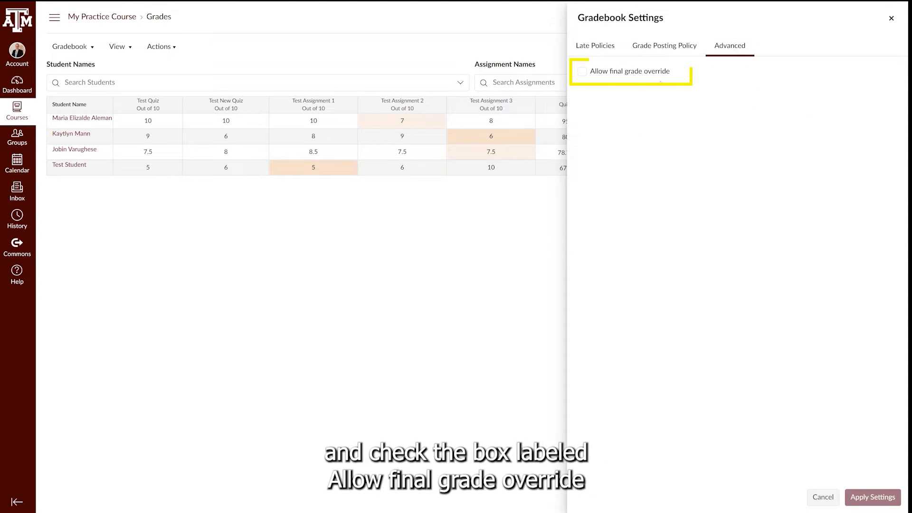
click(582, 71)
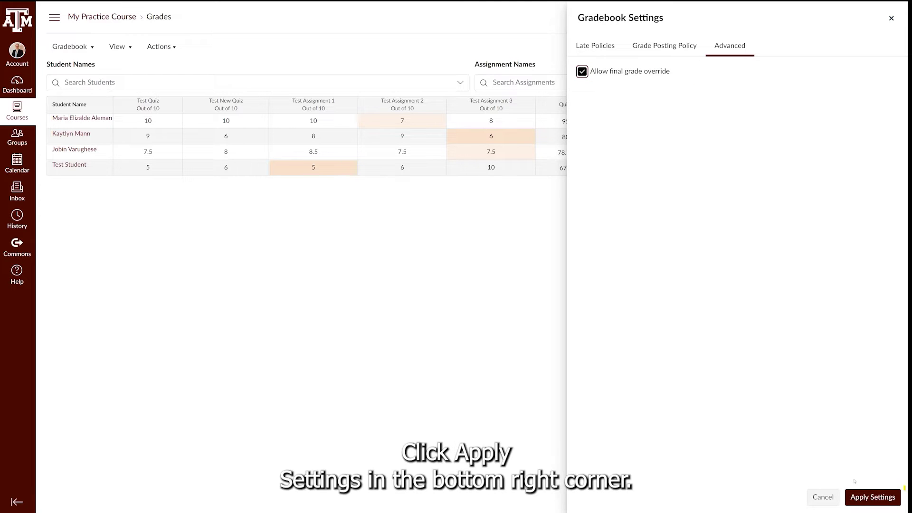
click(876, 499)
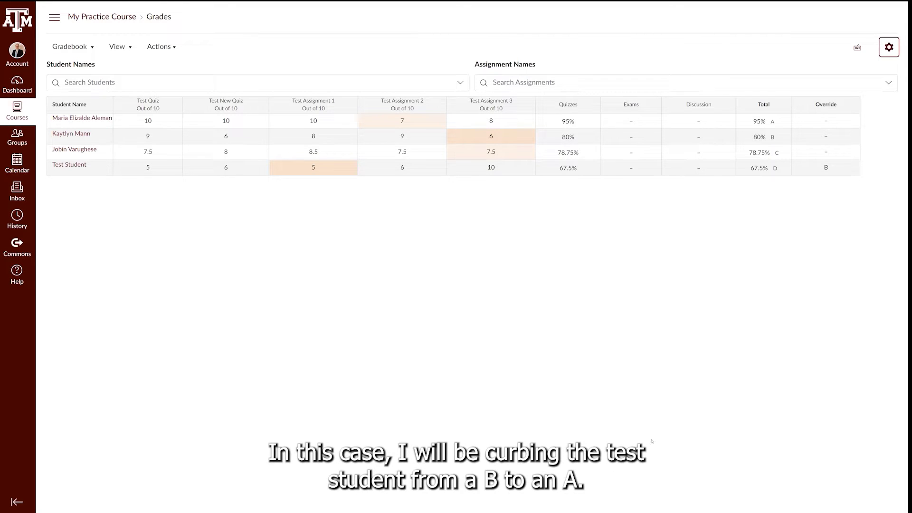
Step: Raise the test student's override grade from B to A
click(825, 167)
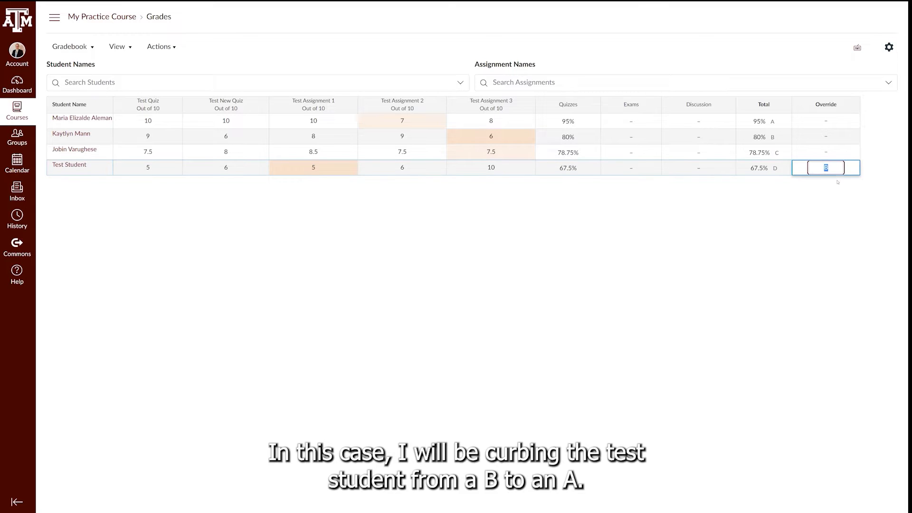
text(A)
key(Return)
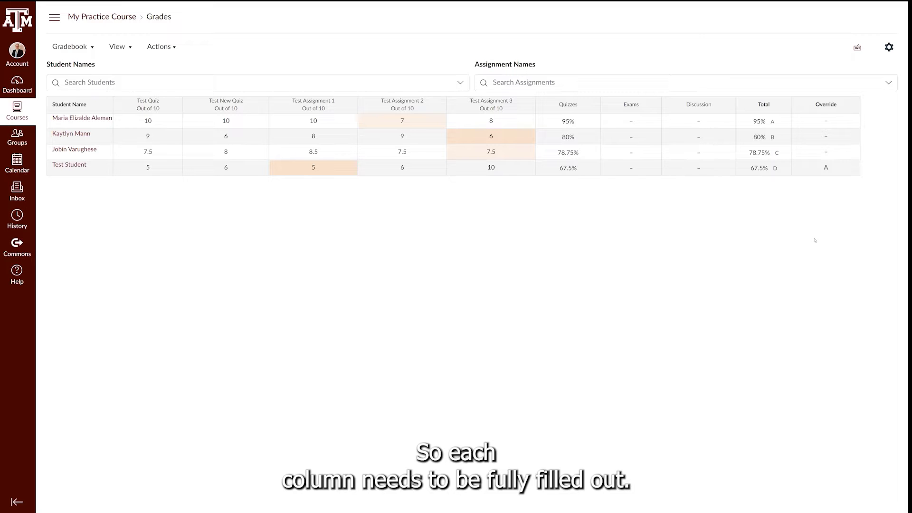
Step: Enter override grades A, B and C for the first three students
click(828, 123)
text(A)
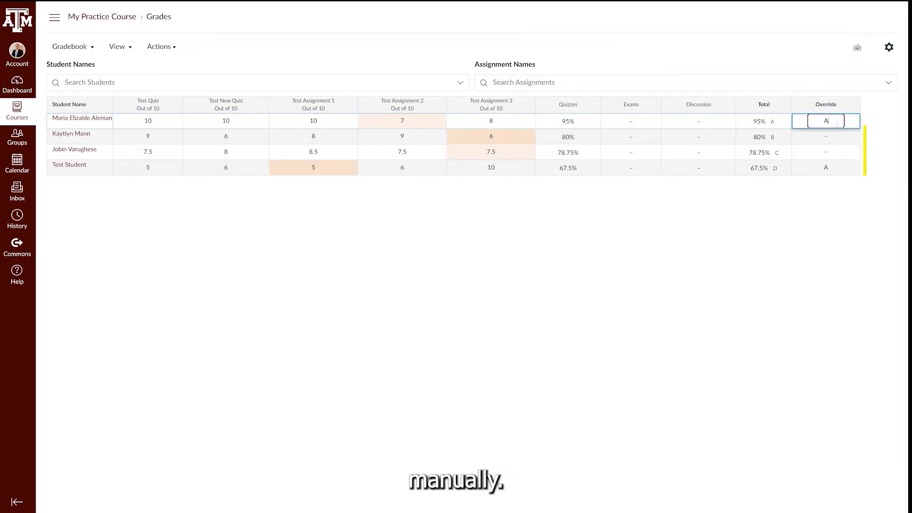
click(827, 137)
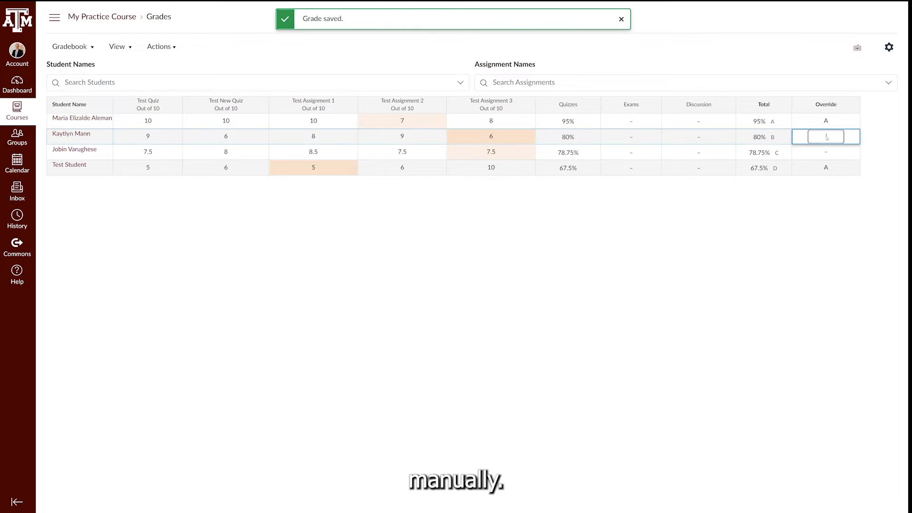
text(B)
click(827, 152)
text(C)
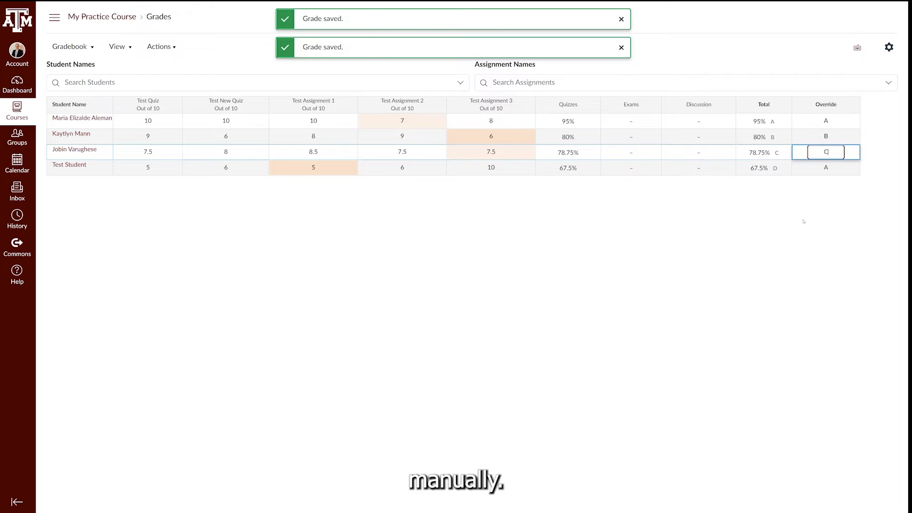
click(805, 221)
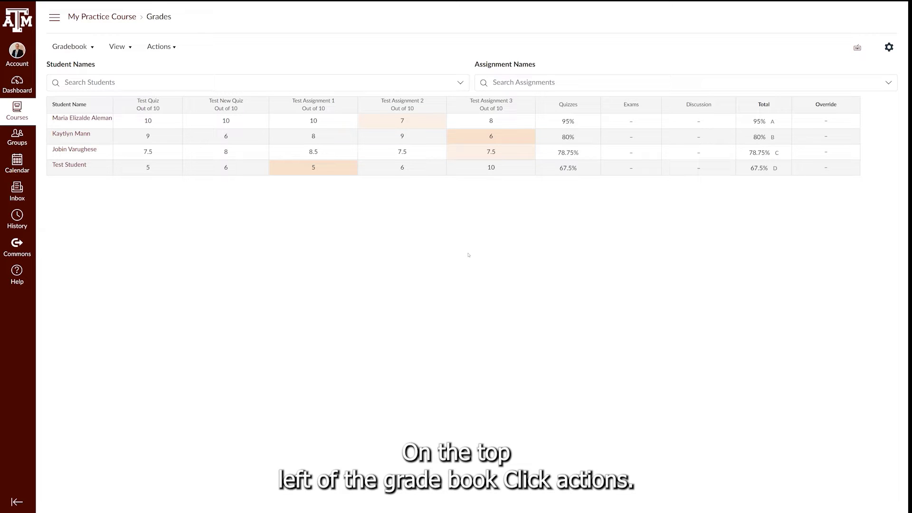
Step: Export the gradebook to a CSV file from the Actions menu
click(161, 46)
click(156, 84)
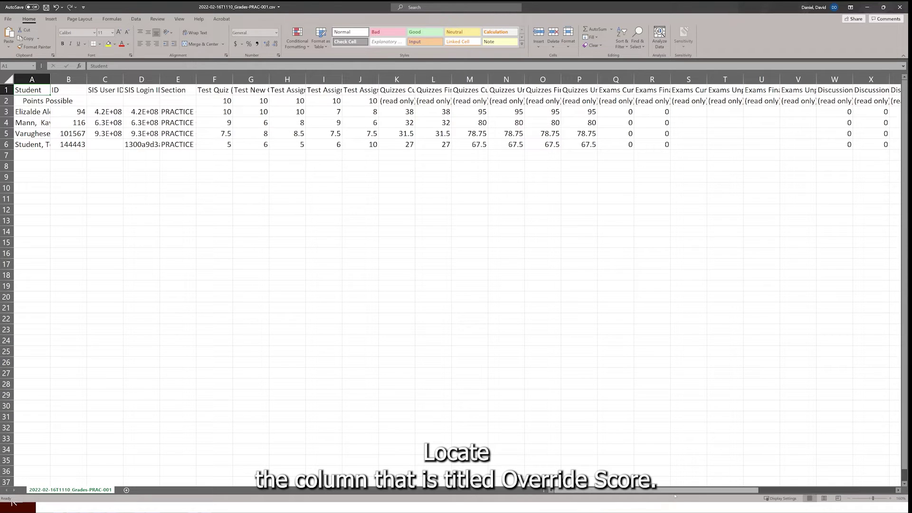
Step: Autofit column AM so the full Override Score heading is readable
drag(664, 493, 828, 490)
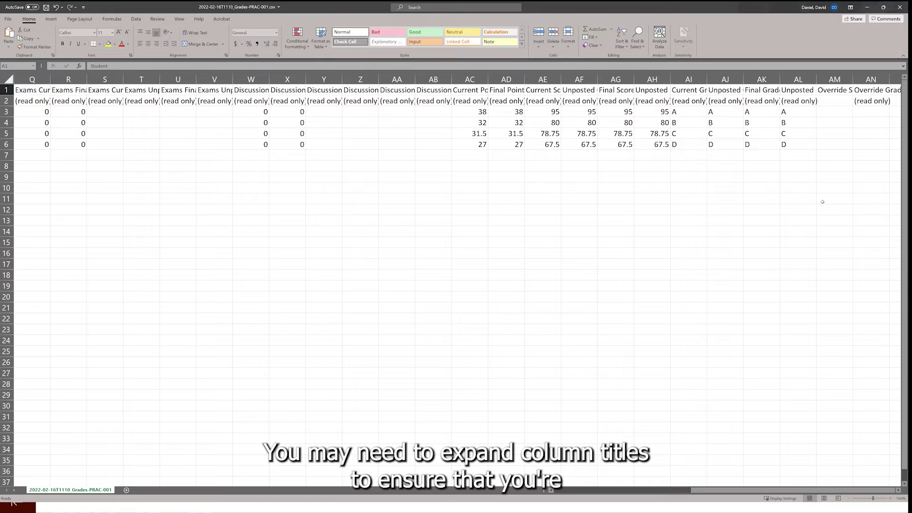
double_click(852, 79)
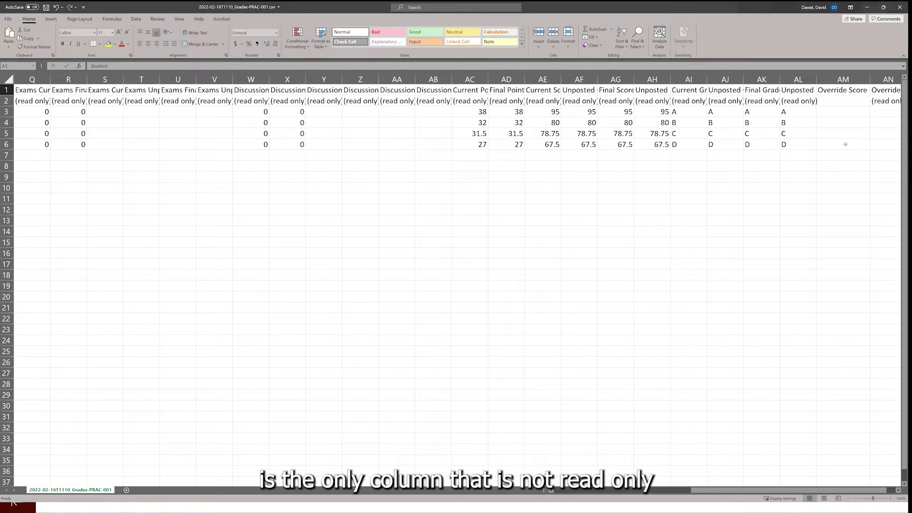
click(833, 113)
text(97)
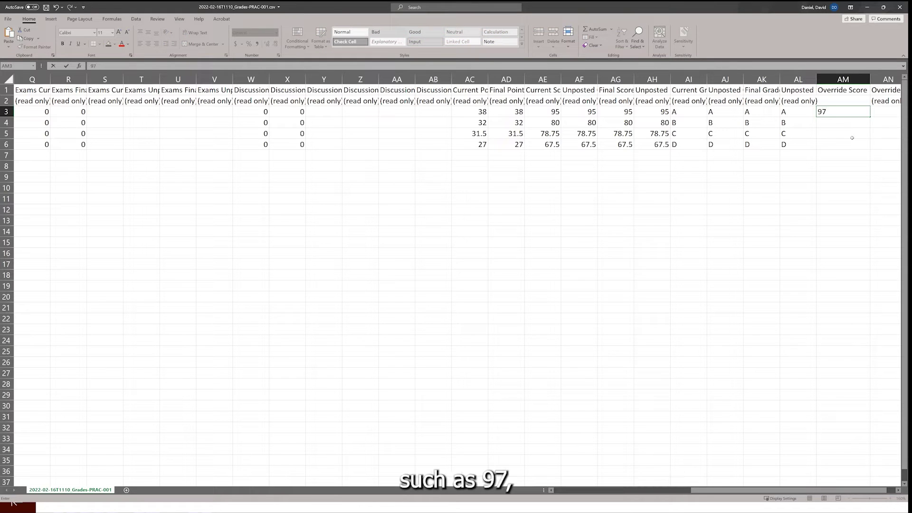
key(Return)
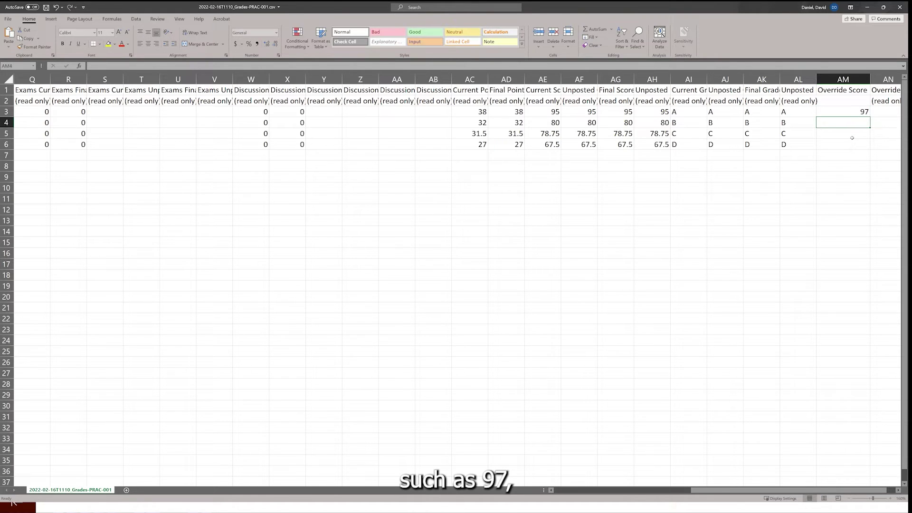
text(89)
key(Return)
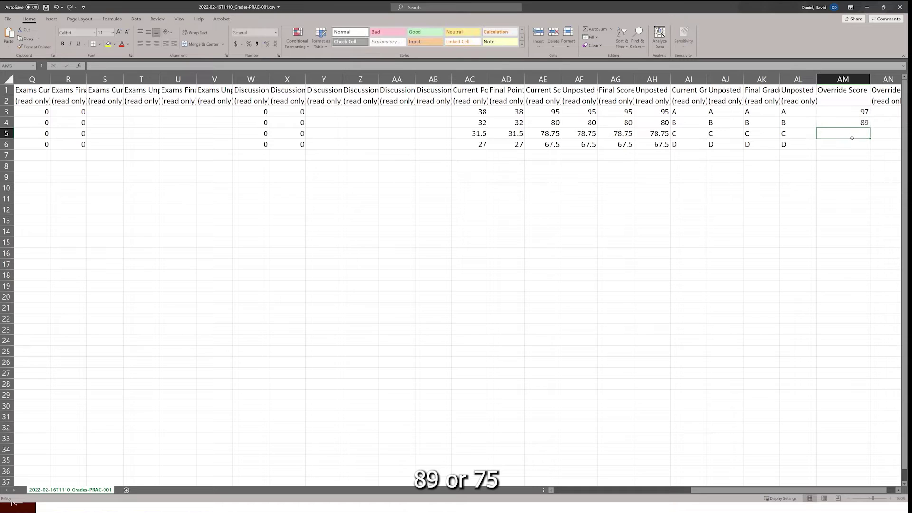
text(75)
key(Return)
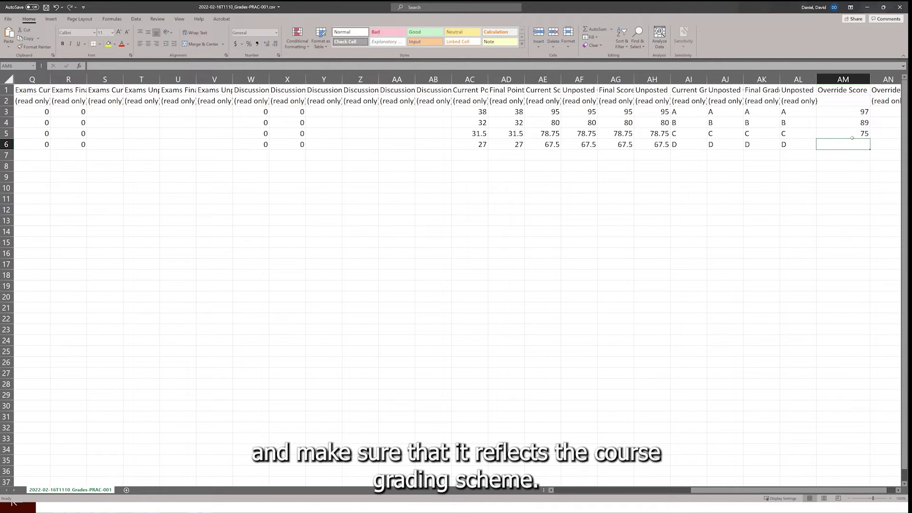
key(ctrl+z)
key(ctrl+z)
key(ctrl+z)
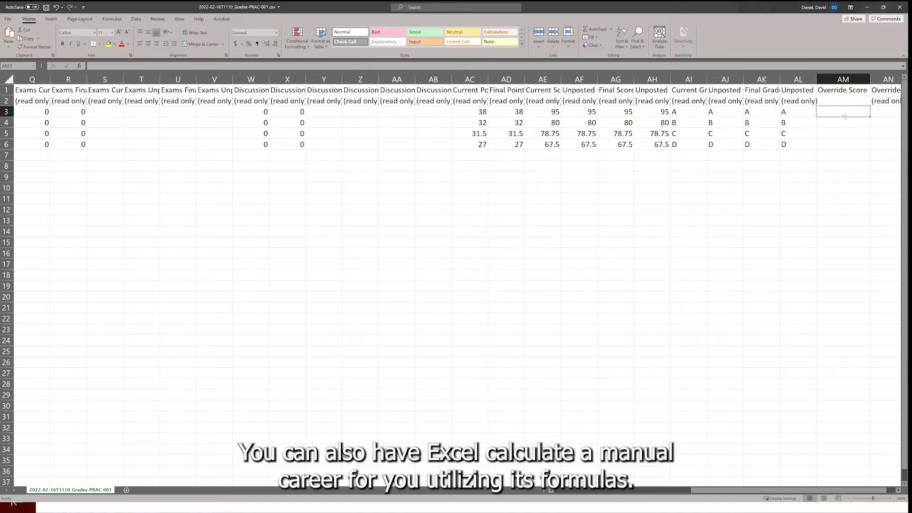
Step: Fill Override Score cells AM3:AM6 with =AH3+2, giving 97, 82, 80.75 and 69.5
key(ctrl+z)
double_click(822, 111)
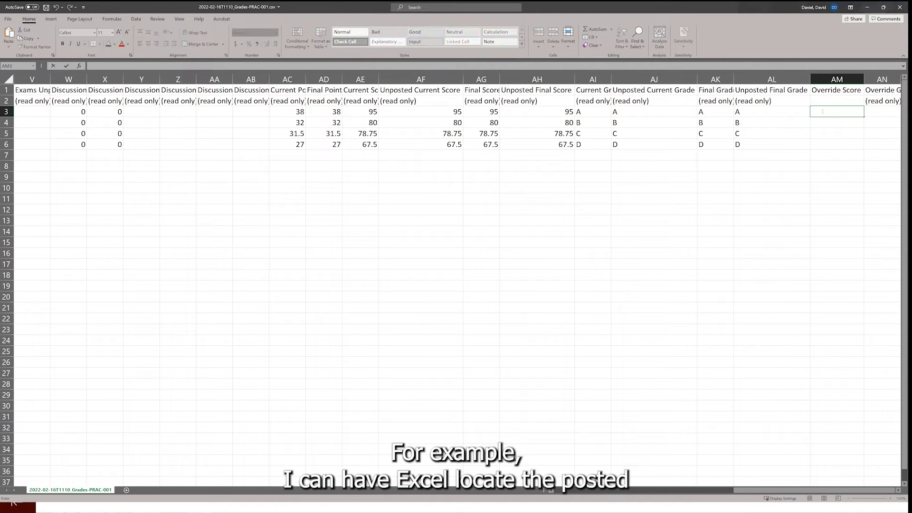
text(=)
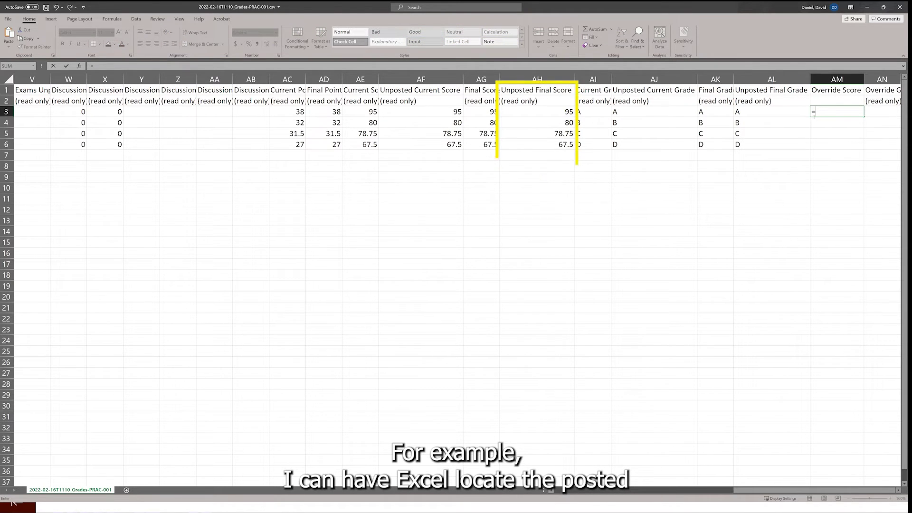
click(560, 114)
text(+)
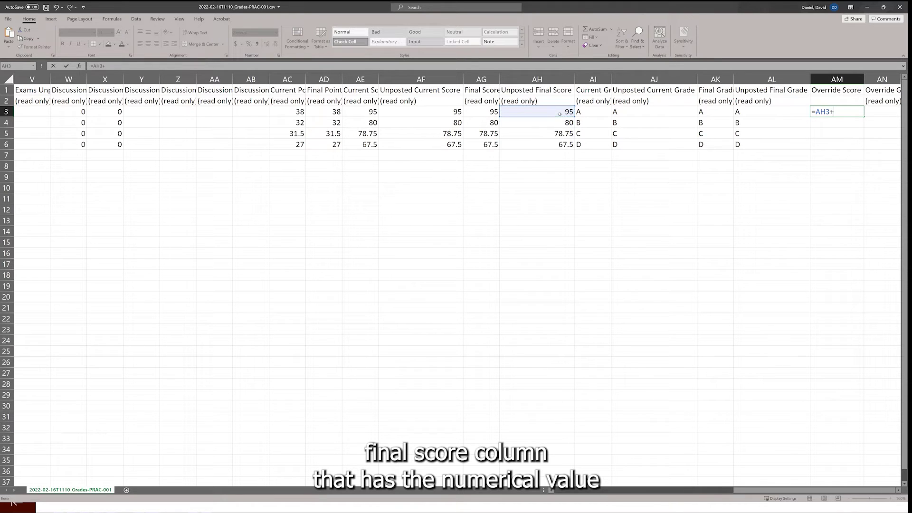
text(2)
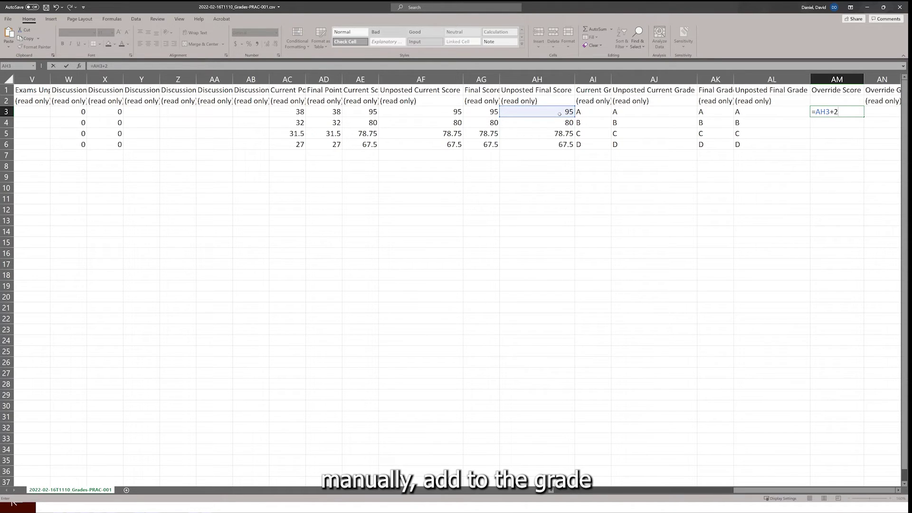
key(Return)
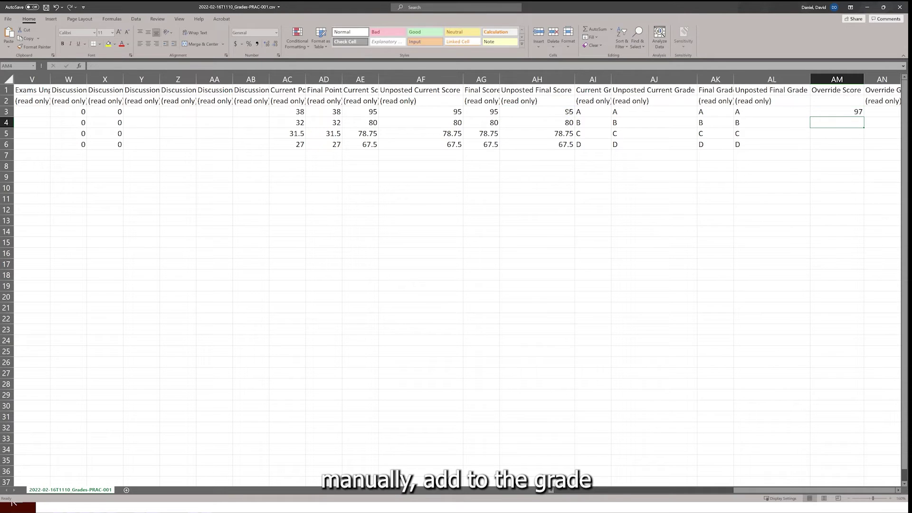
click(850, 111)
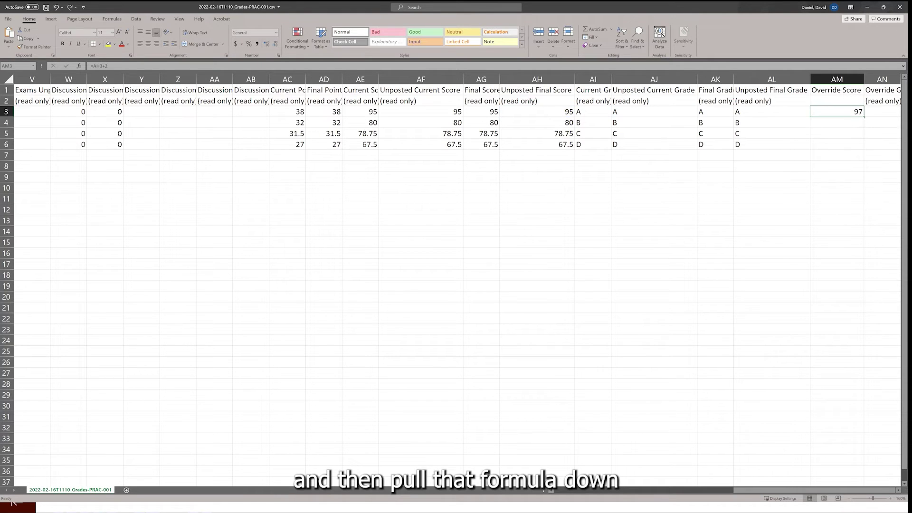
drag(864, 117, 863, 146)
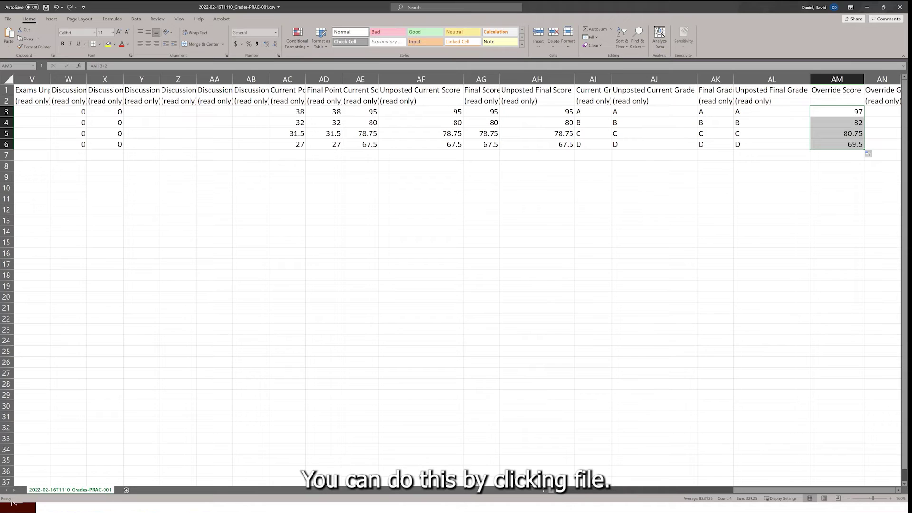
Step: Save the workbook as 2022-02-16T1110_Grades-PRAC-001.csv in Documents, keeping CSV format
click(8, 19)
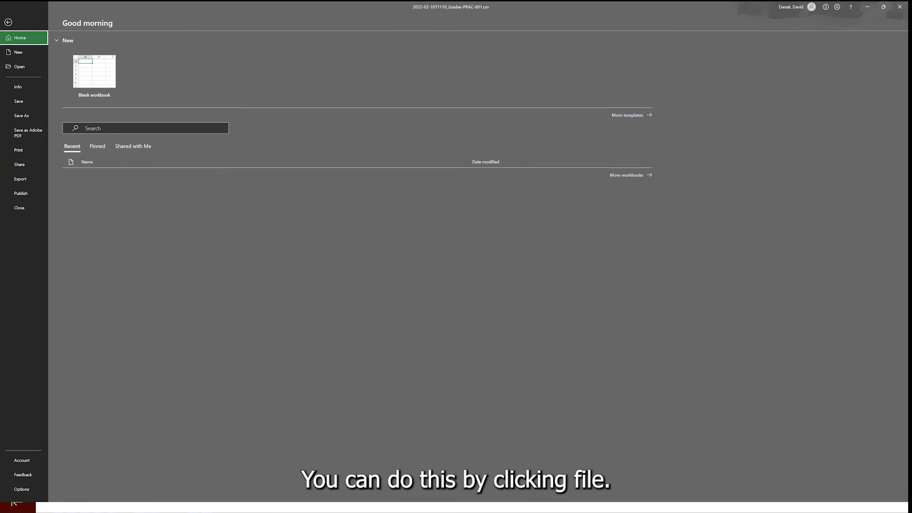
click(32, 119)
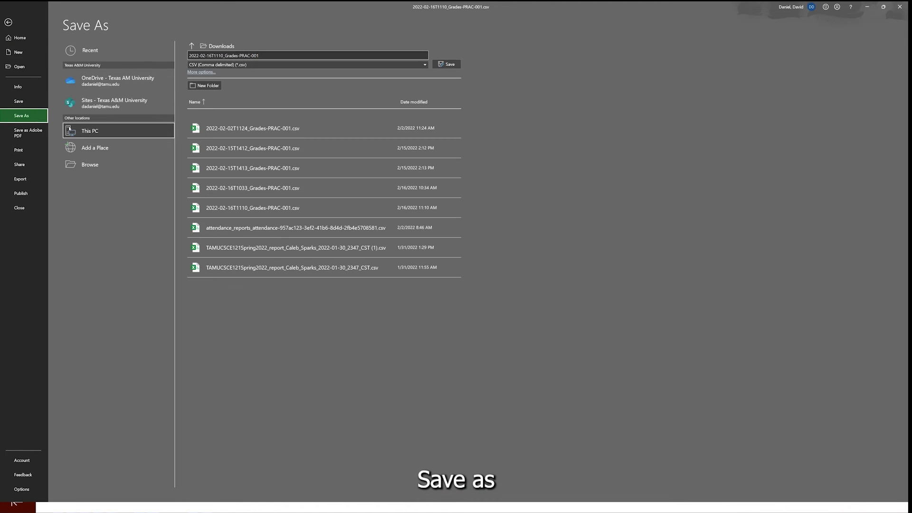
click(114, 162)
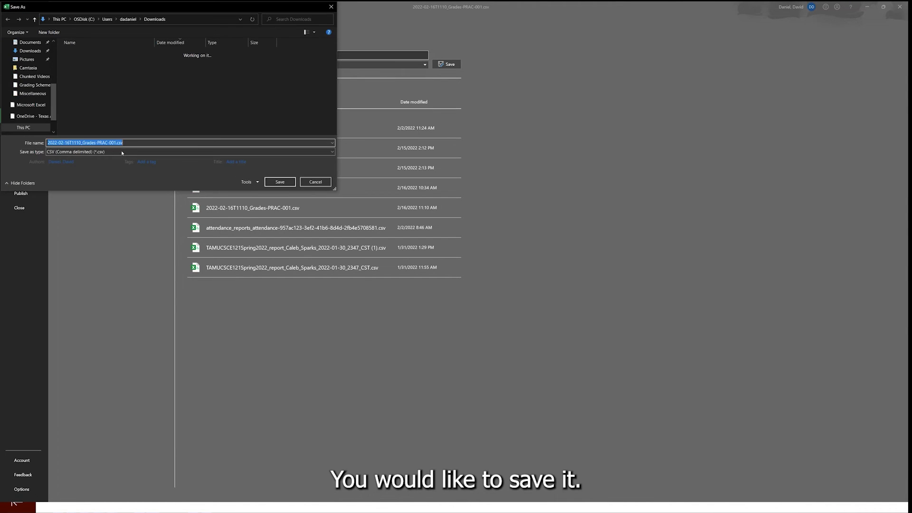
scroll(39, 92, up, 3)
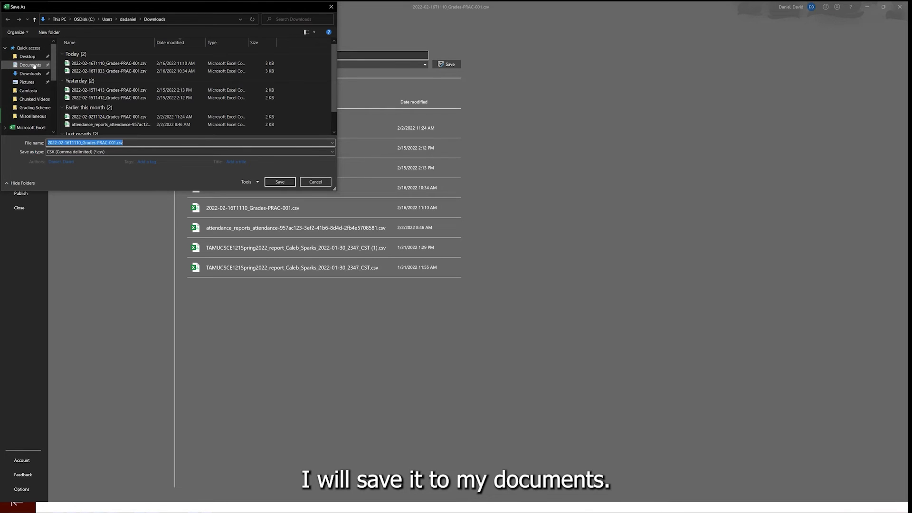
click(30, 65)
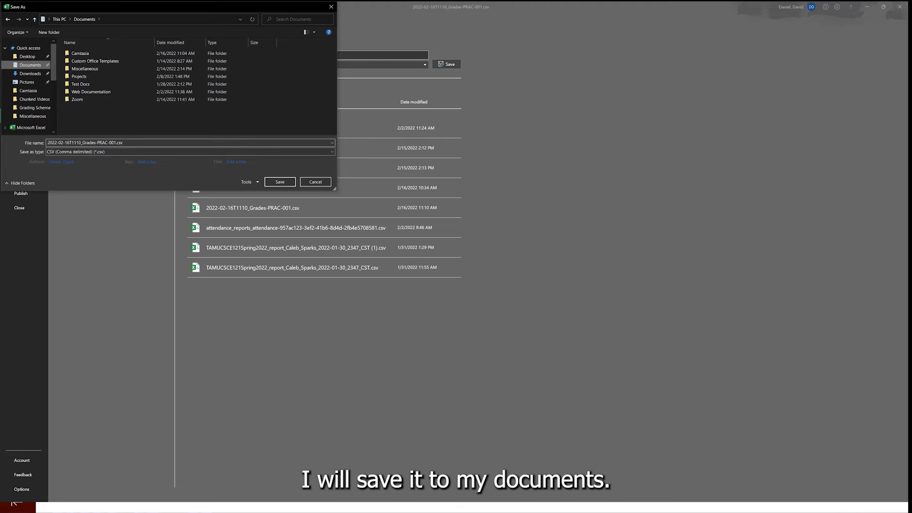
click(280, 182)
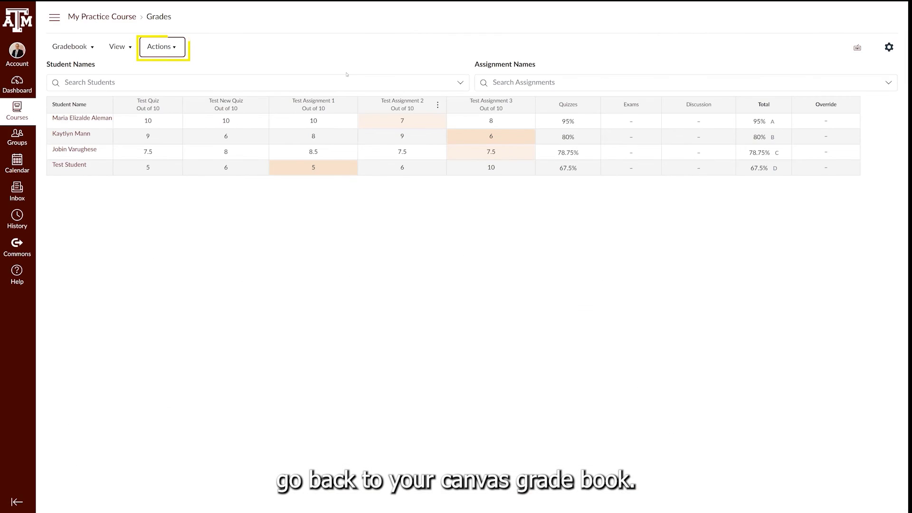
Step: Choose the edited grades CSV from Documents for gradebook import
click(161, 50)
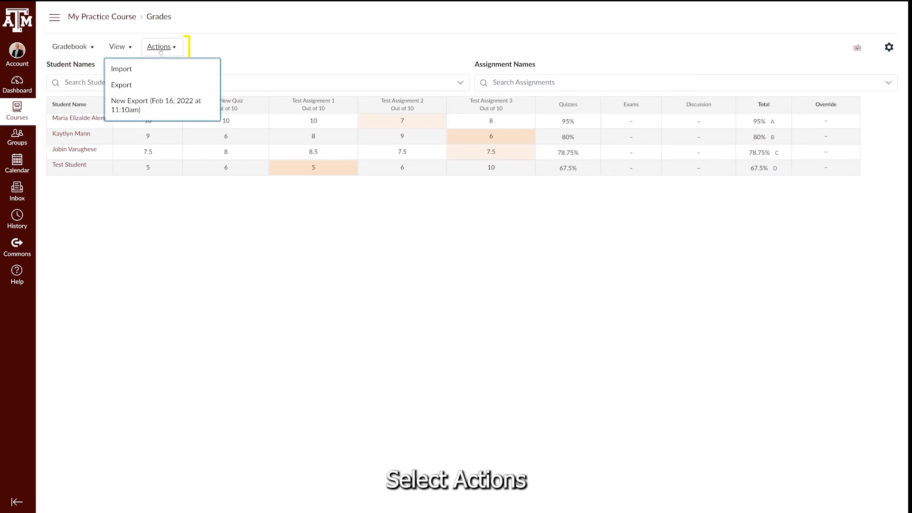
click(149, 71)
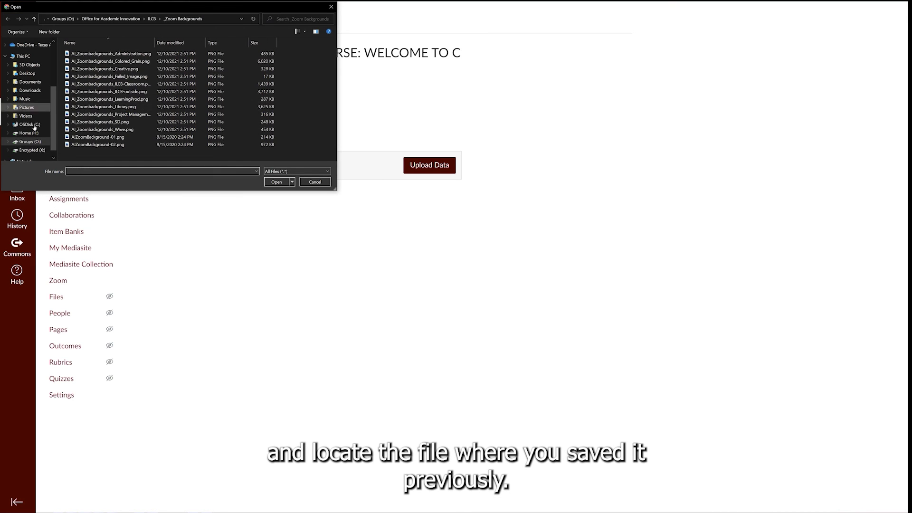
click(29, 82)
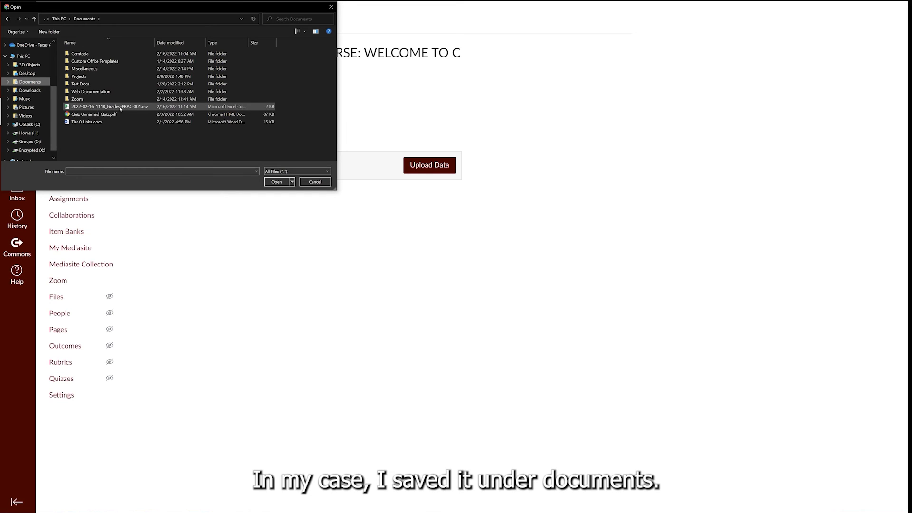
click(120, 107)
click(276, 182)
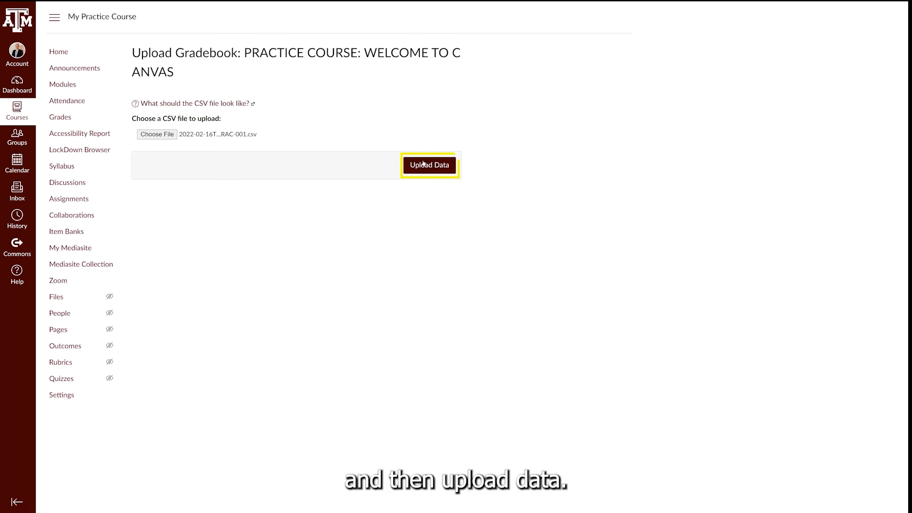
Step: Upload the CSV and save the imported override scores, giving Override grades A, B, B and D
click(424, 165)
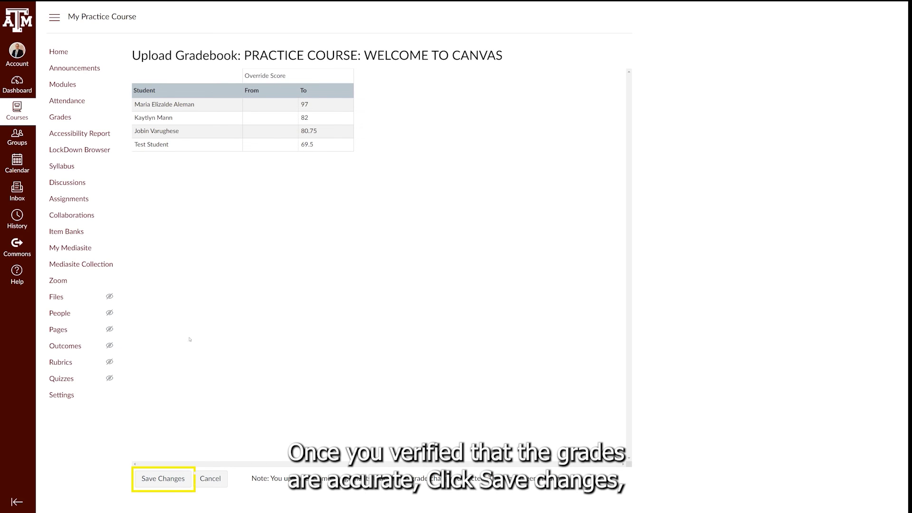
click(162, 478)
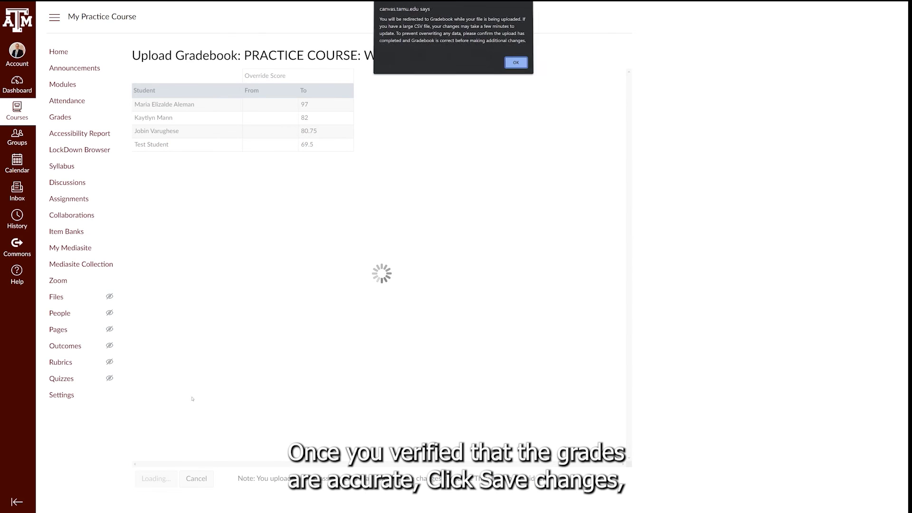
key(Return)
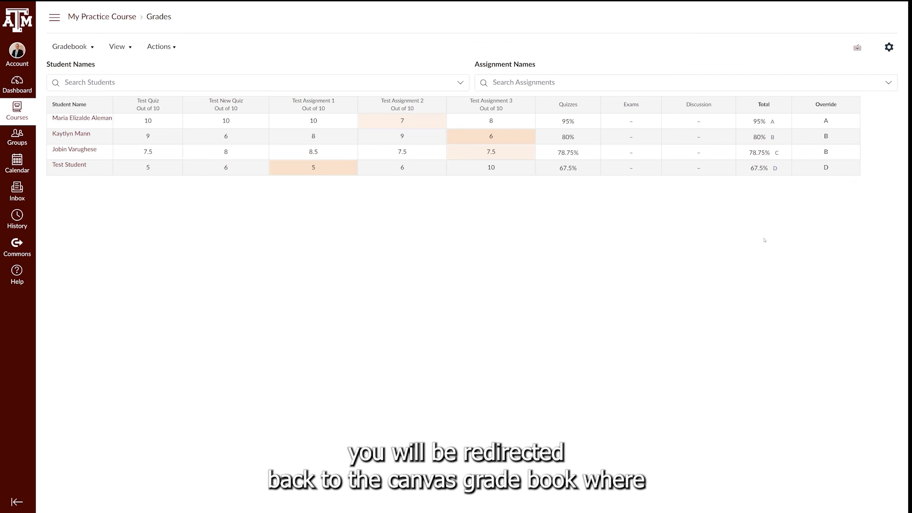